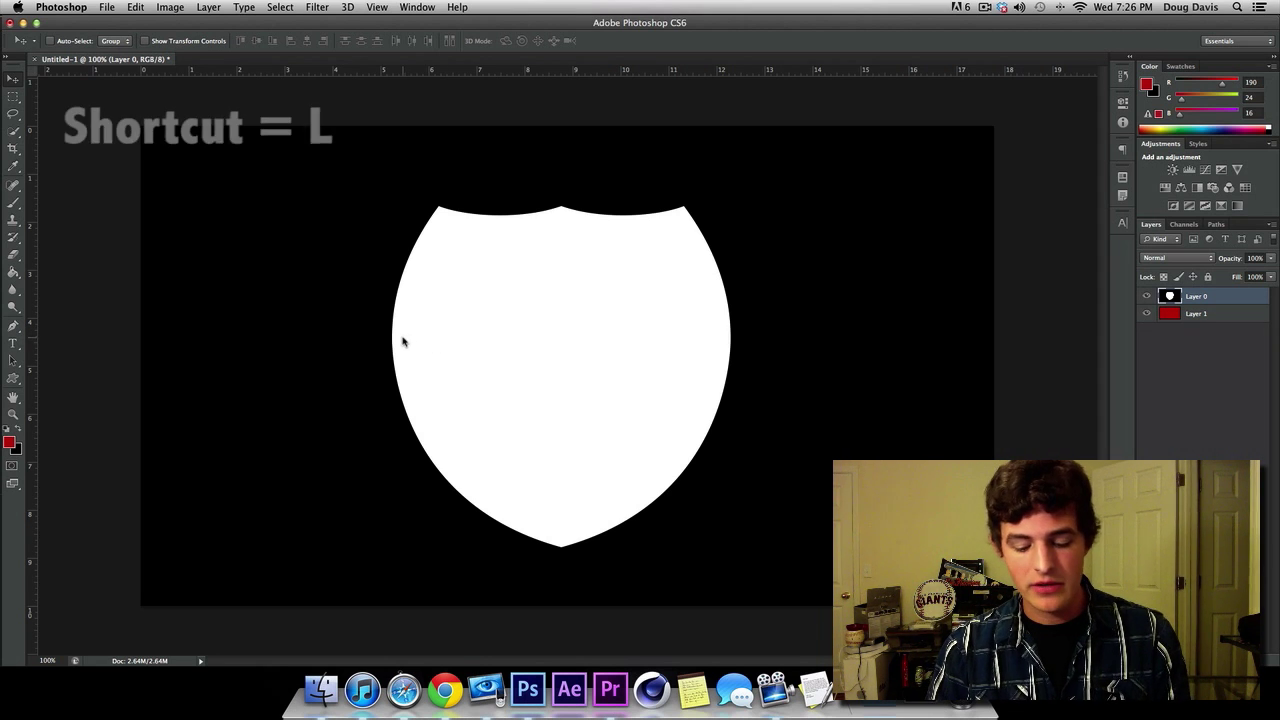
Activate the Lasso Tool with the L shortcut to draw freehand selections on the shield.
key(l)
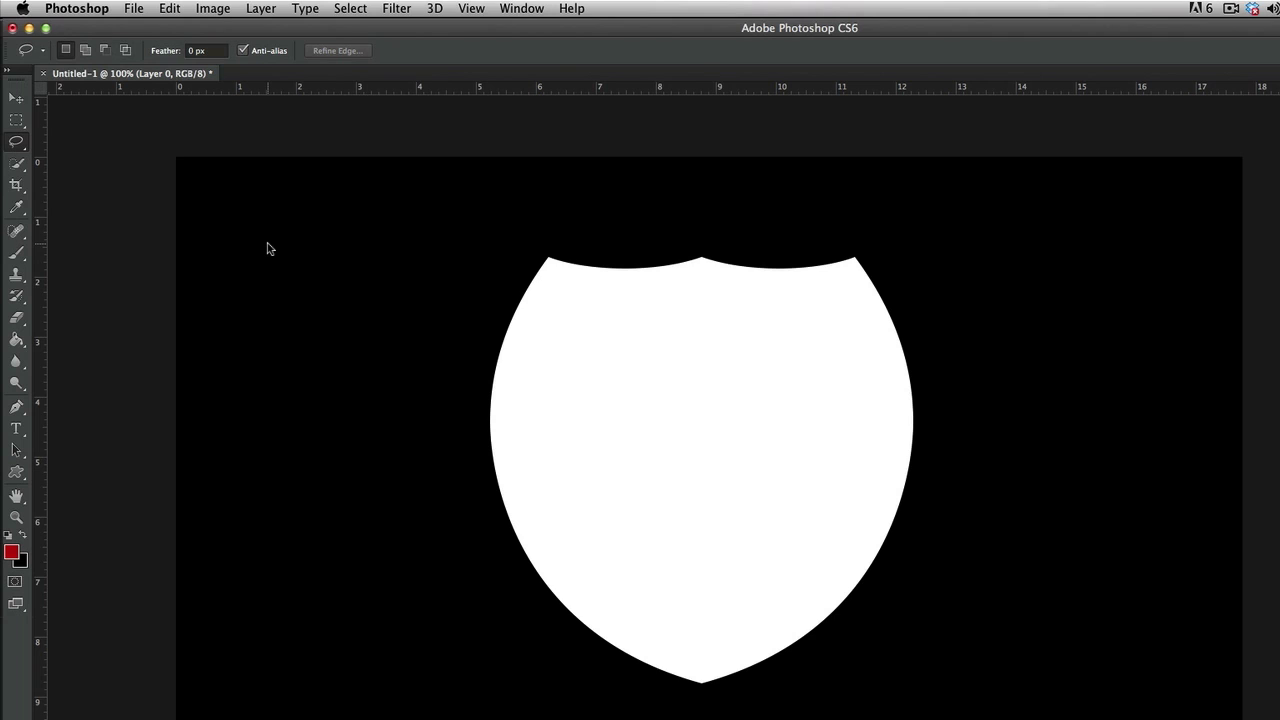
click(14, 144)
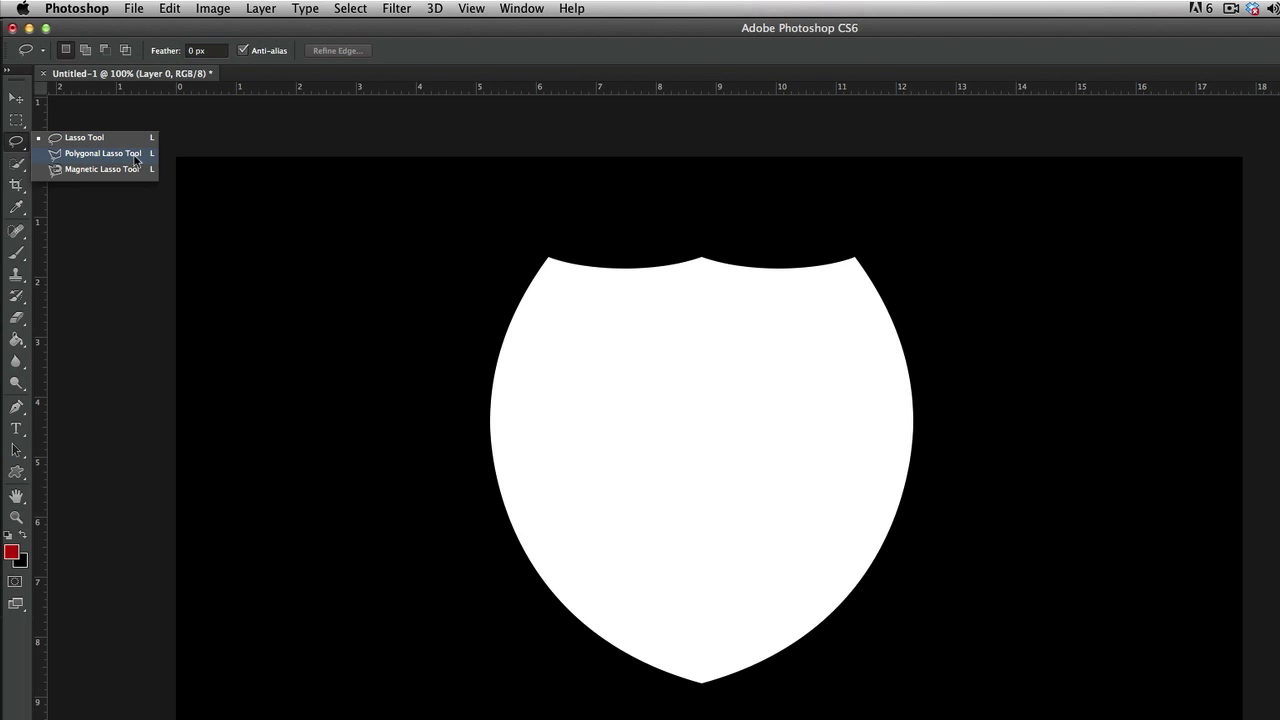
click(84, 137)
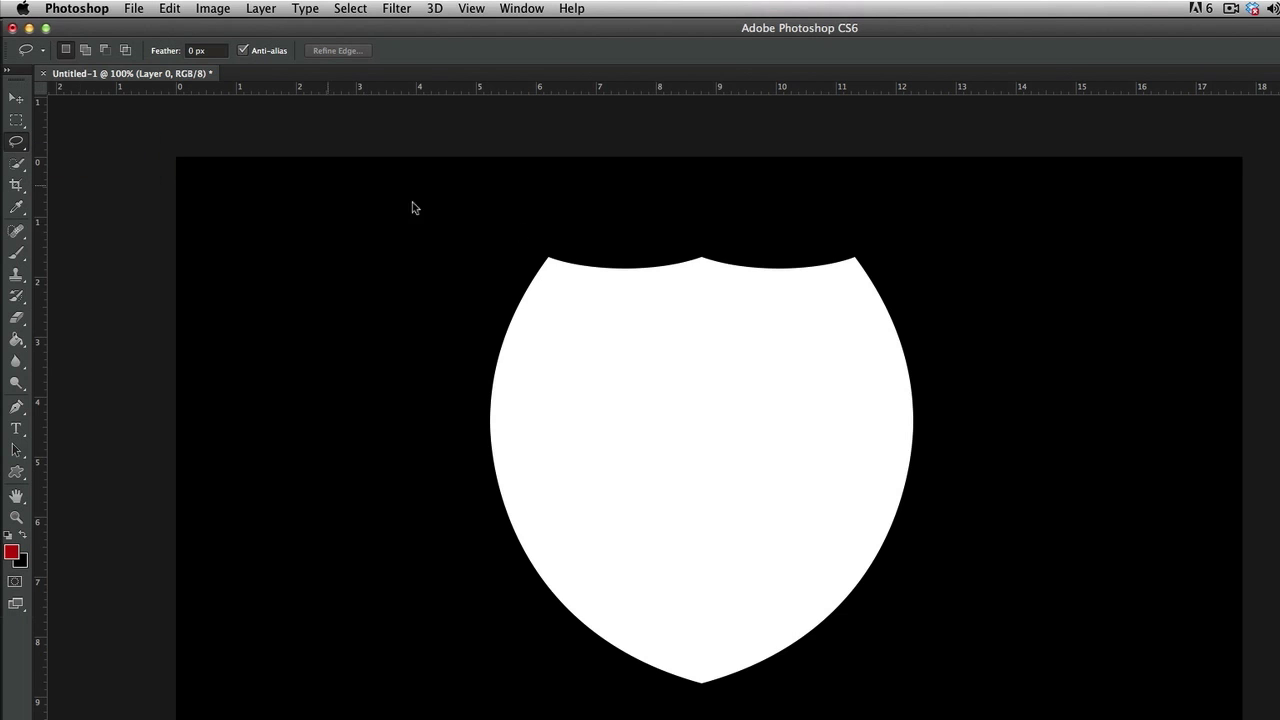
mouse_move(332, 304)
mouse_down()
mouse_move(399, 279)
mouse_move(507, 301)
mouse_move(621, 335)
mouse_move(693, 388)
mouse_move(654, 453)
mouse_move(598, 445)
mouse_move(336, 497)
mouse_move(243, 449)
mouse_move(294, 359)
mouse_move(299, 324)
mouse_move(280, 298)
mouse_move(310, 304)
mouse_move(349, 347)
mouse_move(389, 331)
mouse_move(333, 305)
mouse_up()
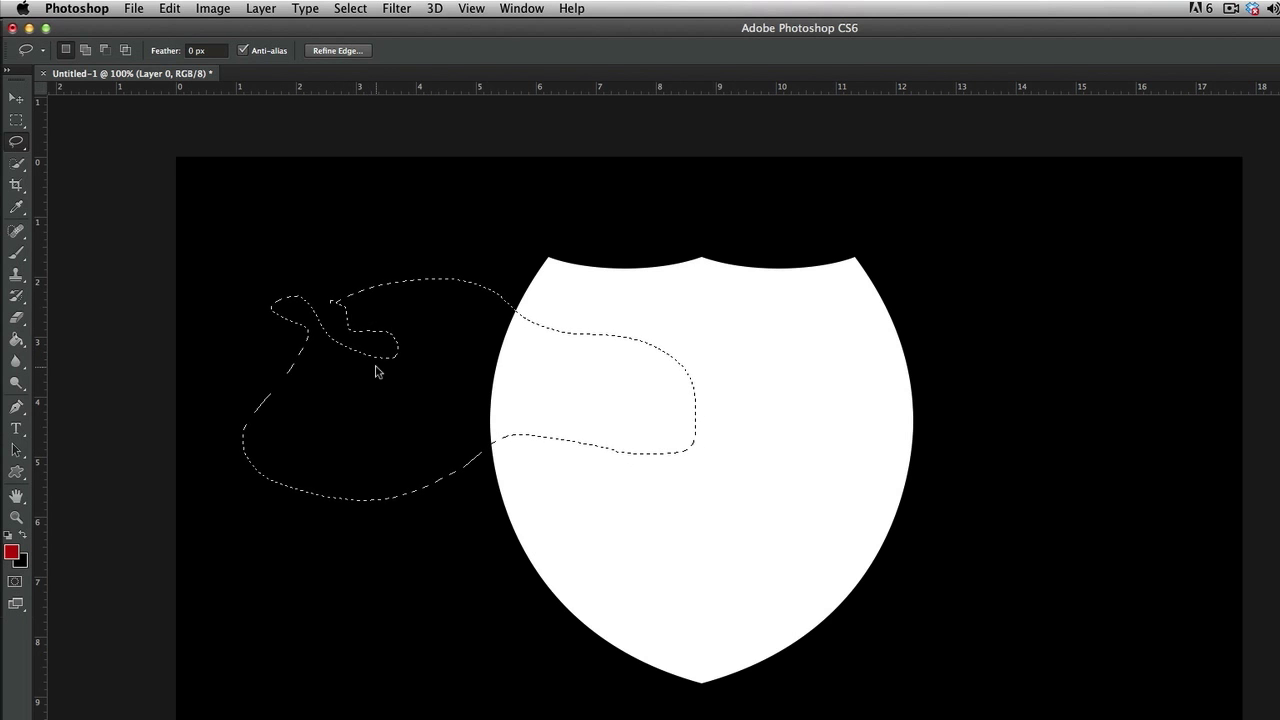
Move the lasso-selected piece of the shield to the right, then undo the move and return to the Lasso.
key(v)
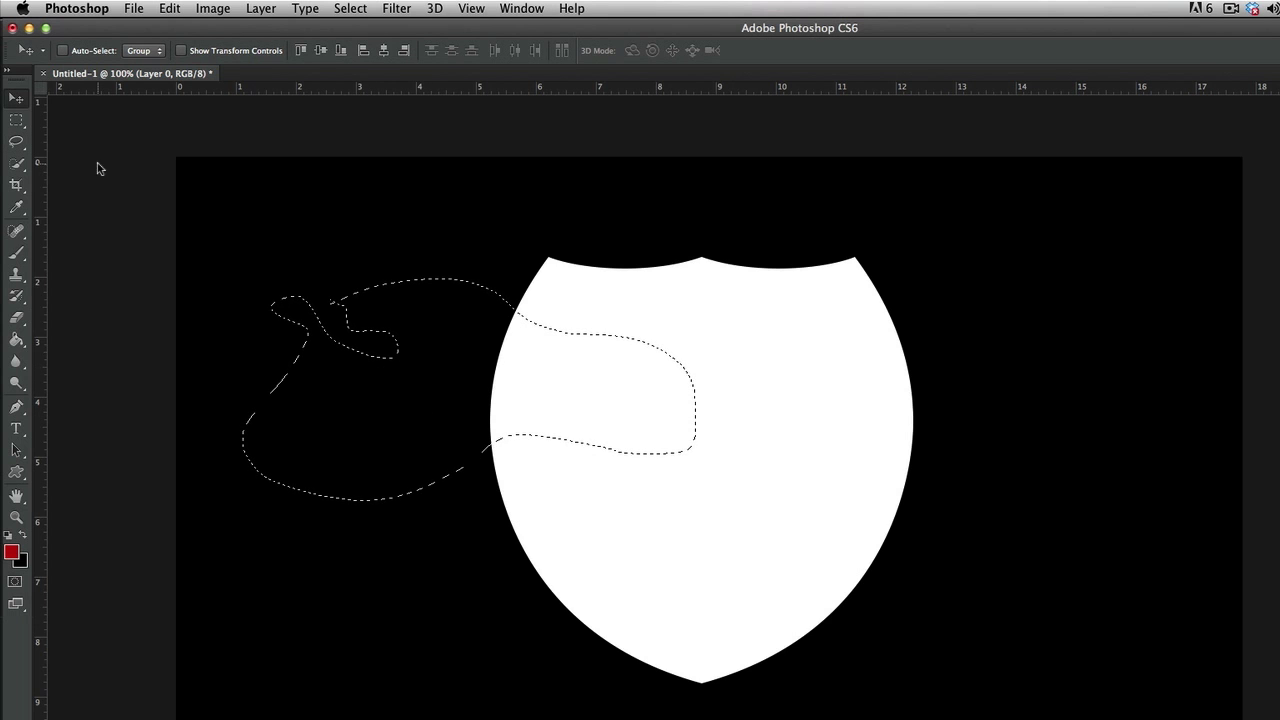
drag(443, 351, 737, 374)
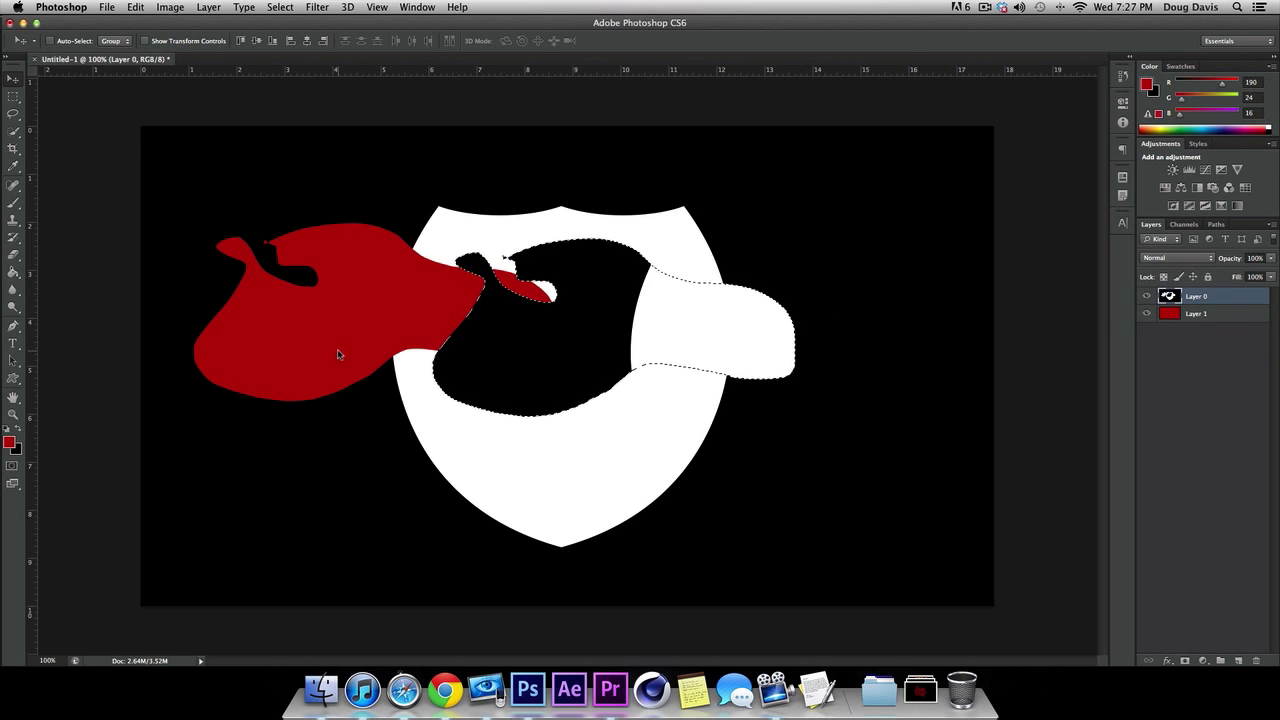
key(super+z)
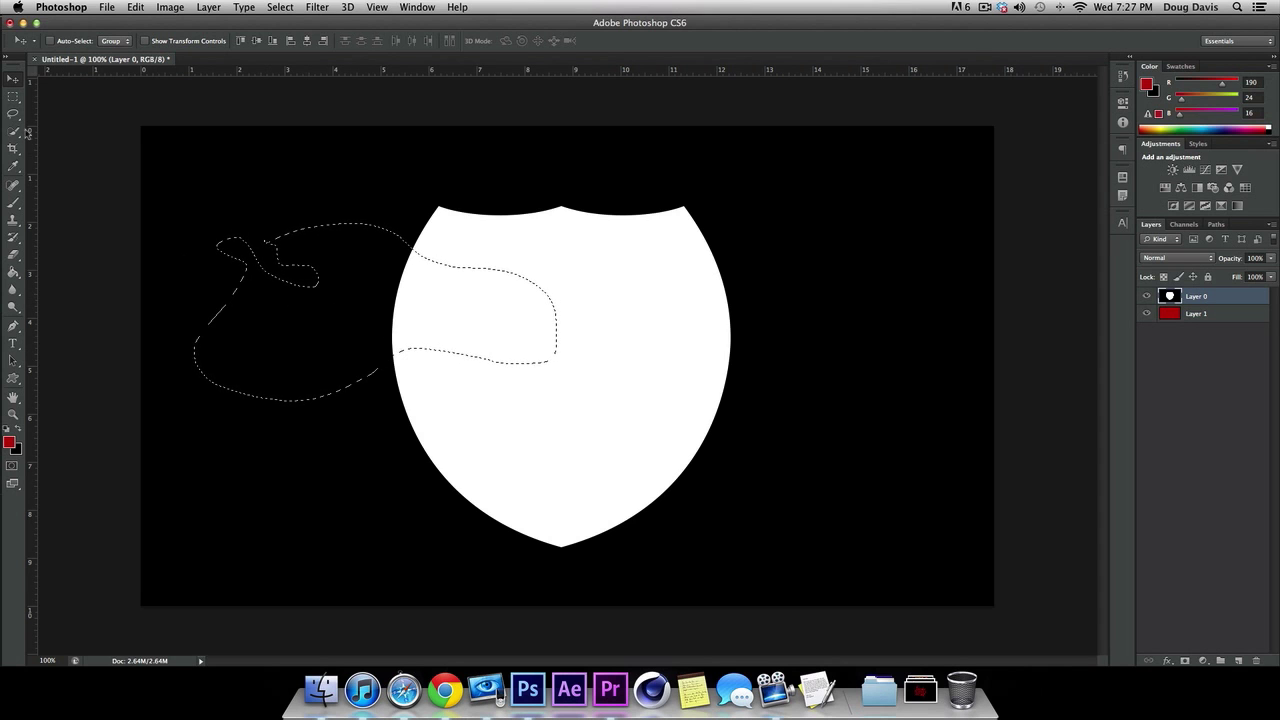
key(l)
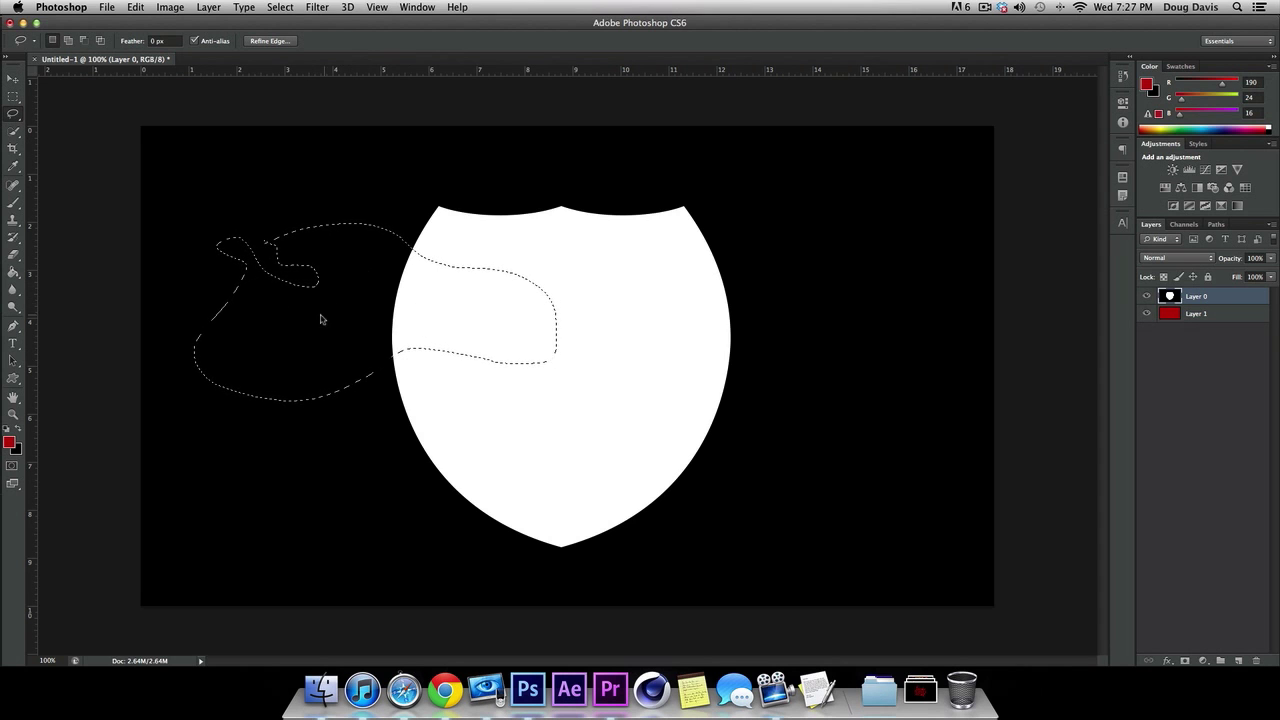
right_click(362, 315)
click(405, 485)
click(624, 273)
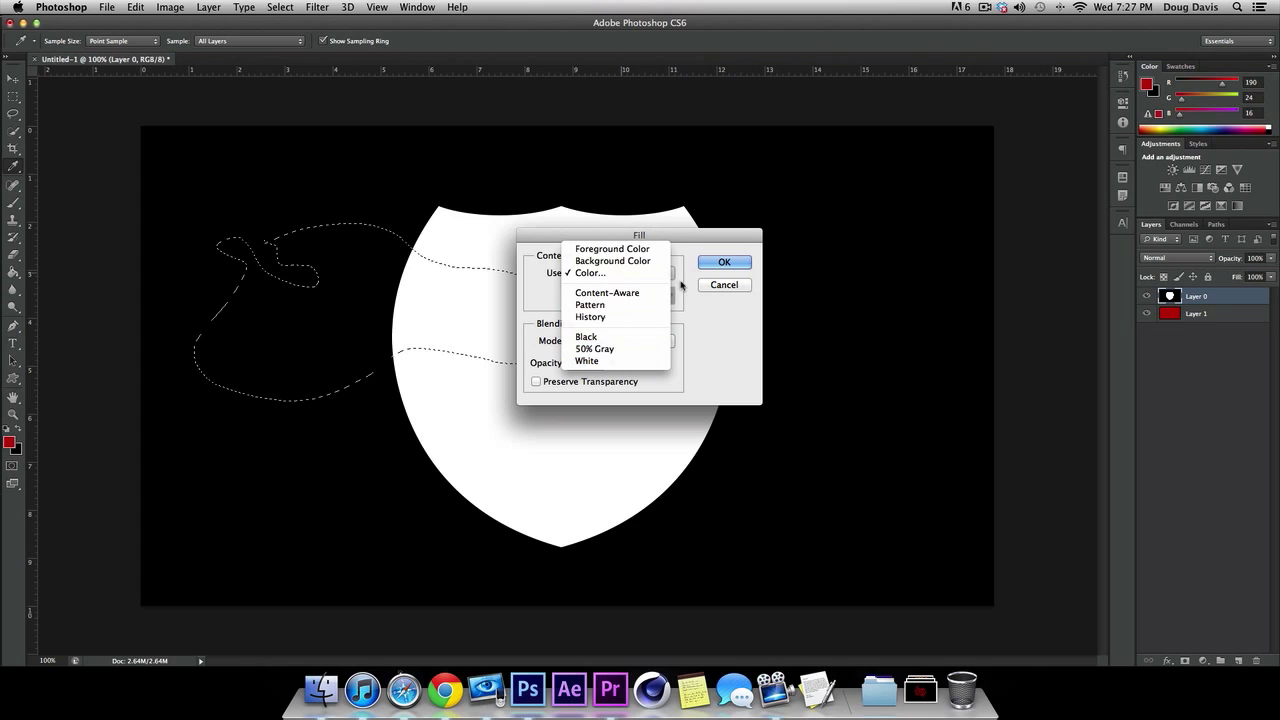
click(625, 278)
click(195, 346)
click(263, 317)
click(227, 264)
click(389, 189)
click(724, 262)
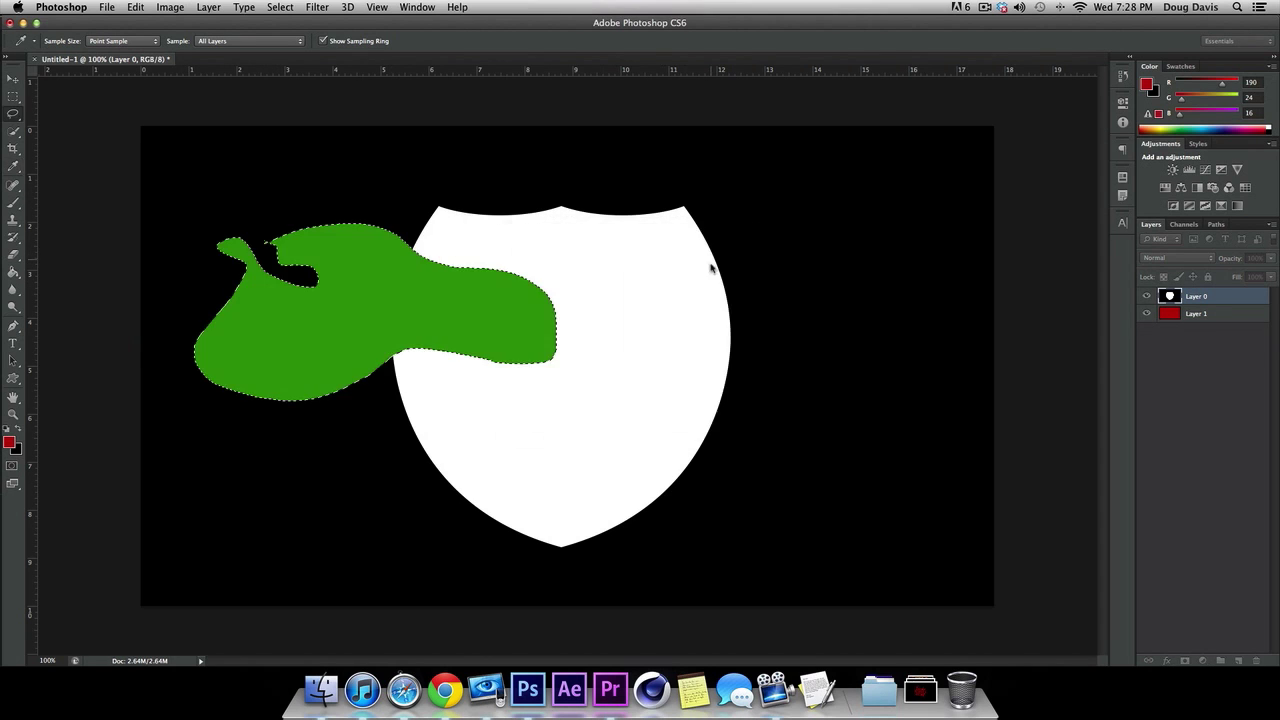
key(super+z)
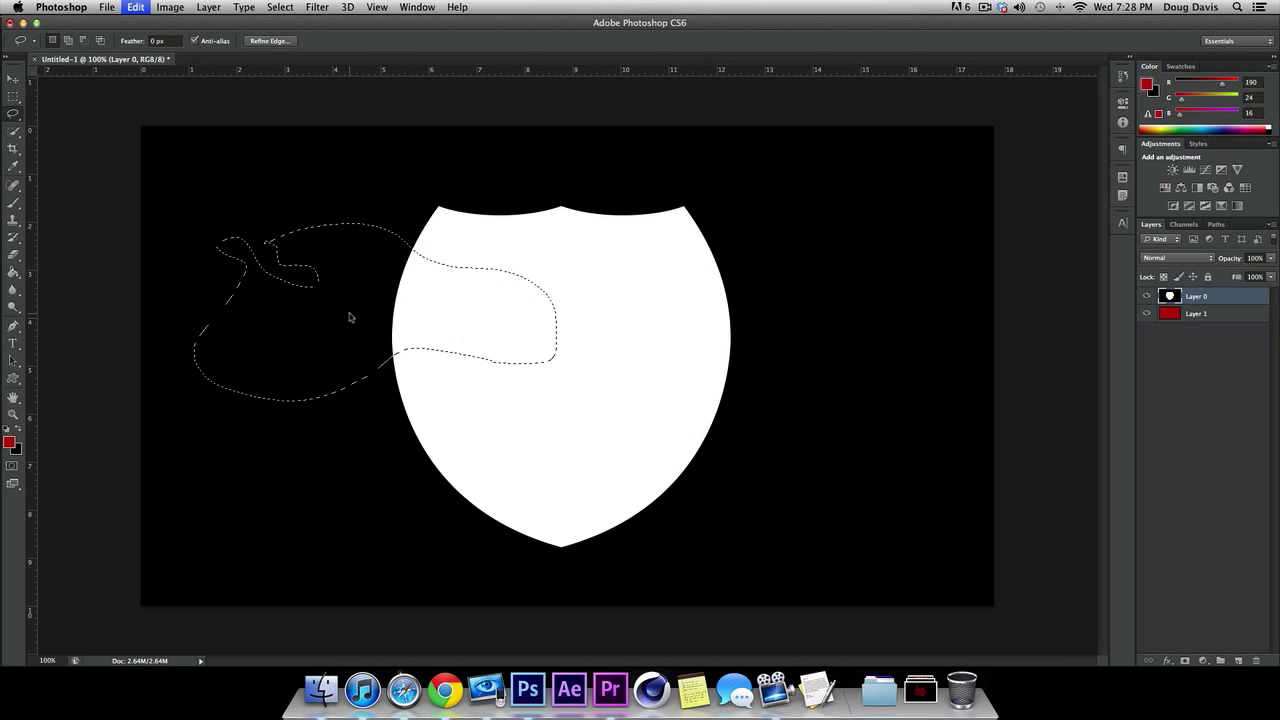
Clear the selection and set the Lasso feather to 65 px.
key(super+d)
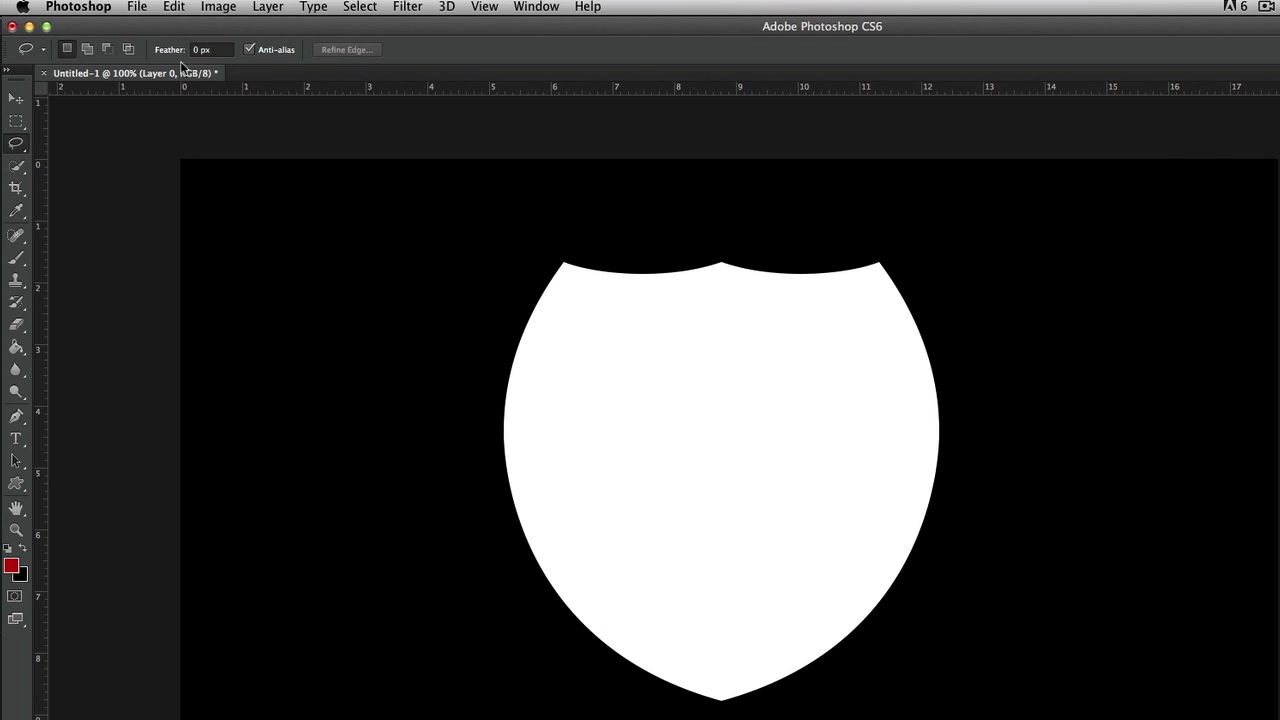
click(205, 49)
text(50)
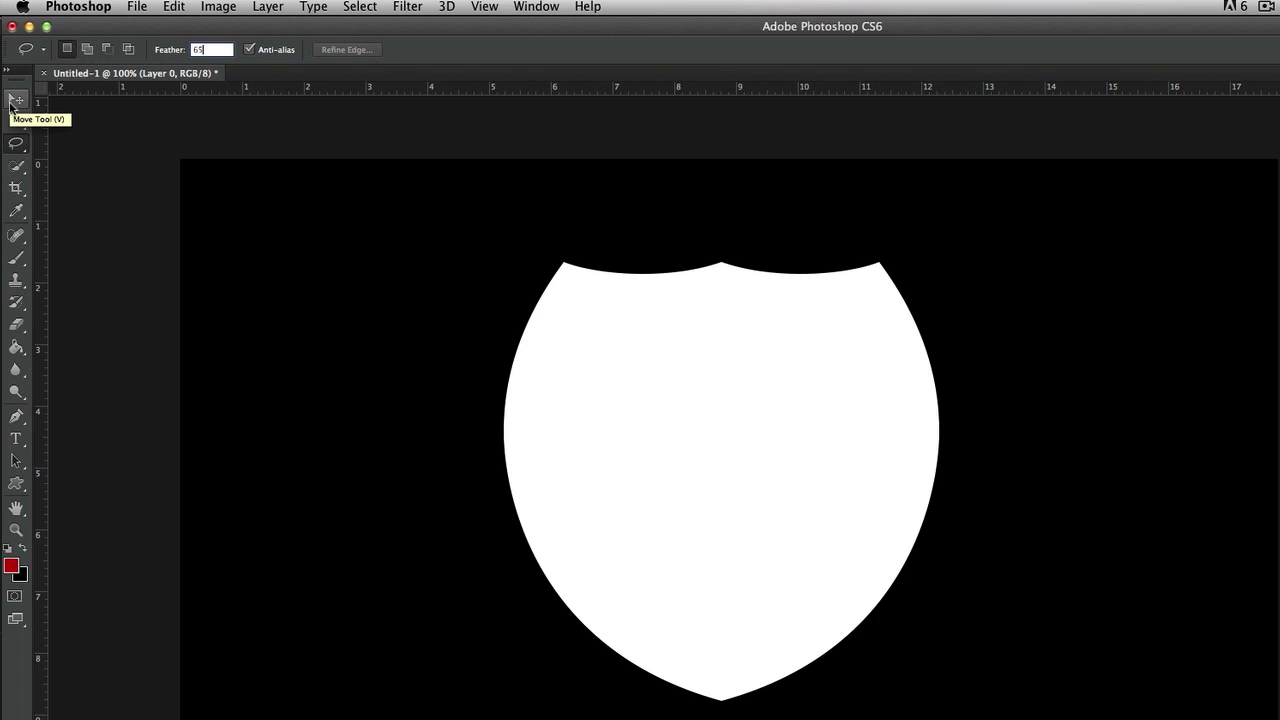
click(15, 98)
click(17, 152)
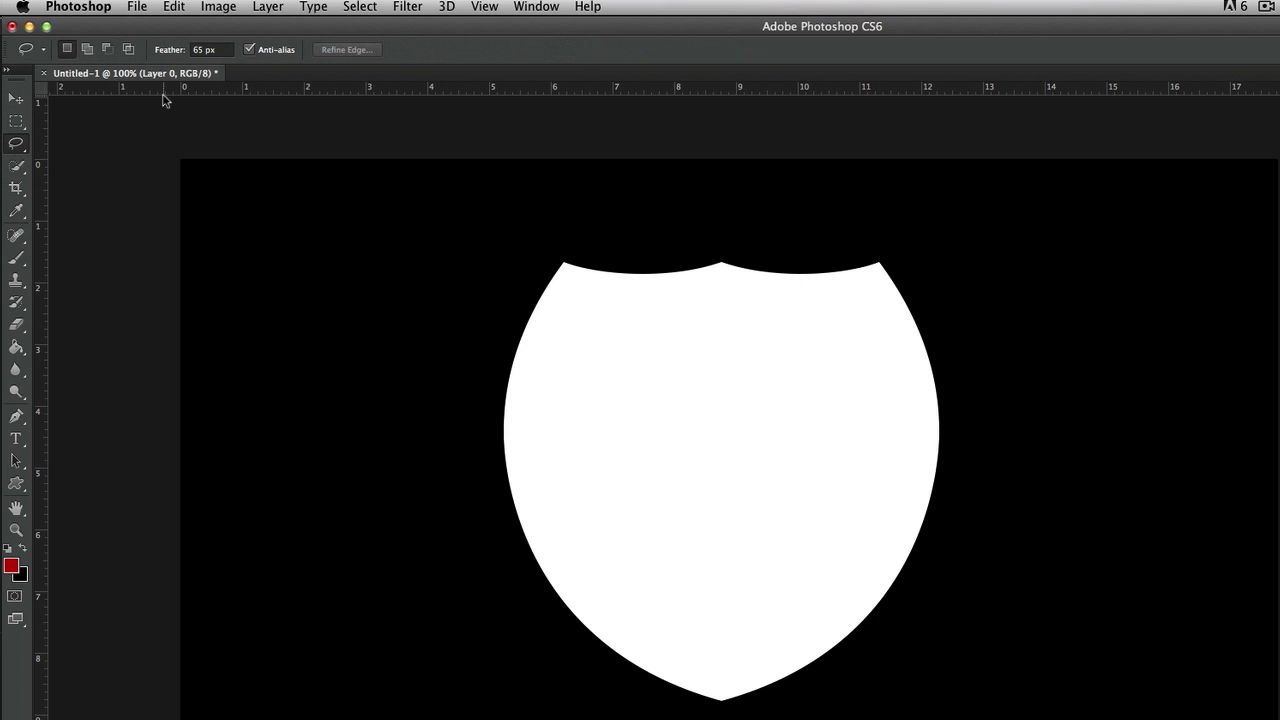
Lasso the shield's upper half, fill it green, then undo the fill and deselect.
mouse_move(420, 380)
mouse_down()
mouse_move(504, 296)
mouse_move(769, 293)
mouse_move(833, 402)
mouse_move(782, 485)
mouse_move(473, 510)
mouse_move(407, 452)
mouse_move(421, 376)
mouse_up()
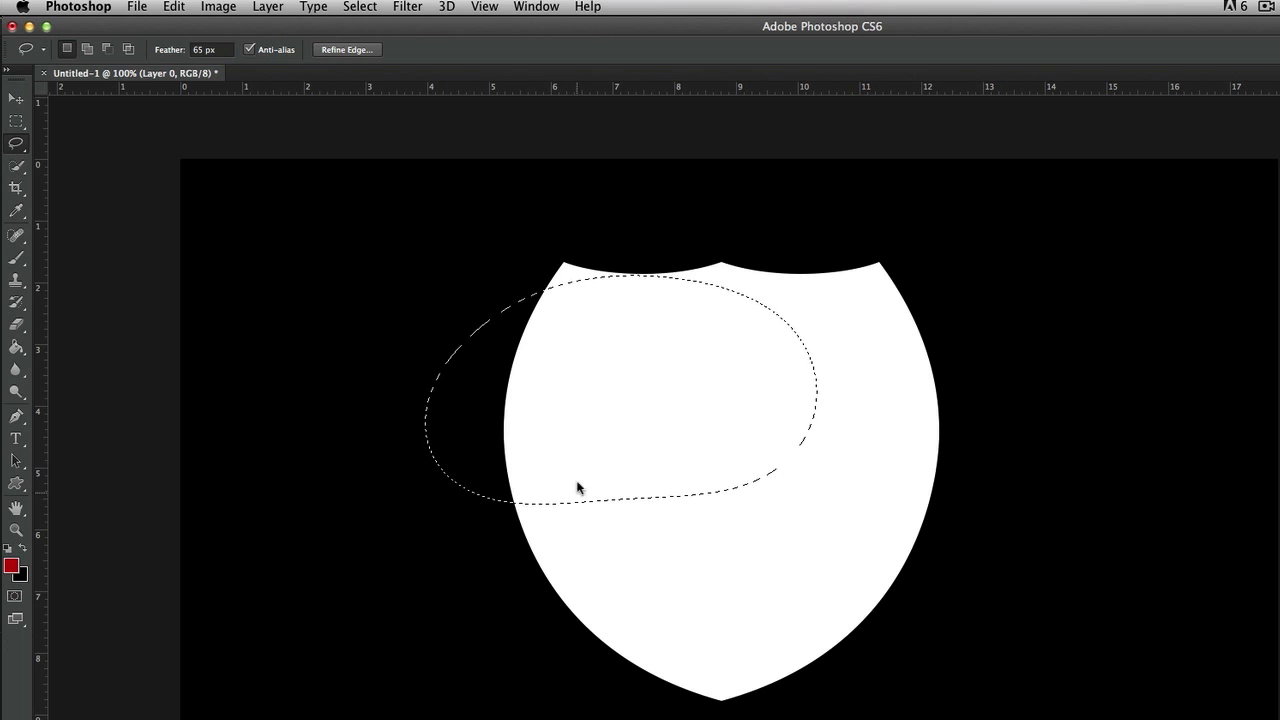
right_click(603, 361)
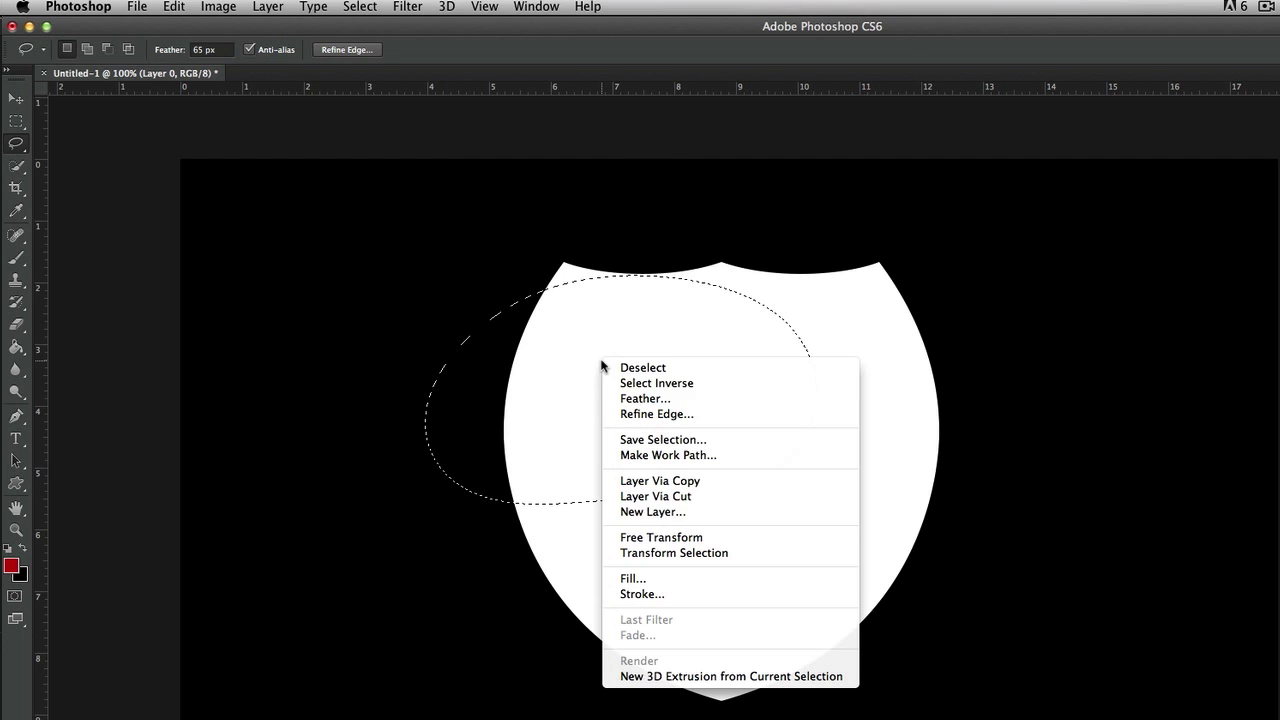
click(647, 581)
click(929, 336)
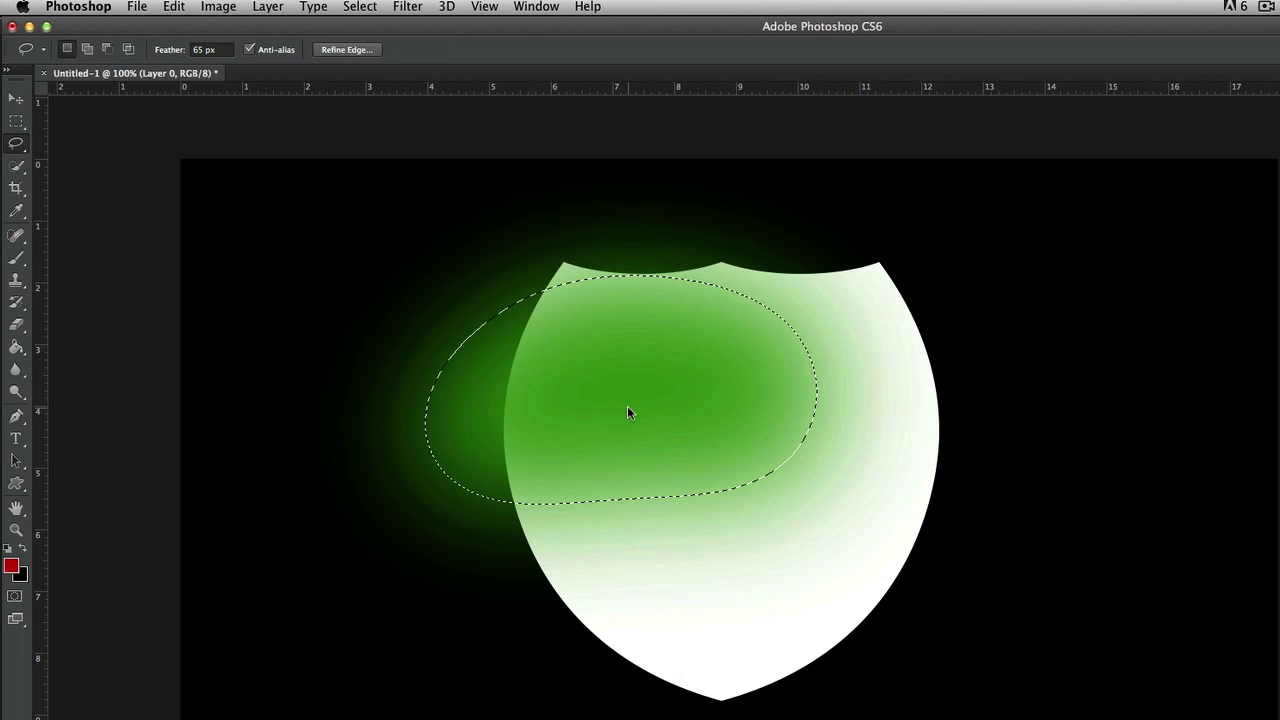
key(super+z)
key(super+d)
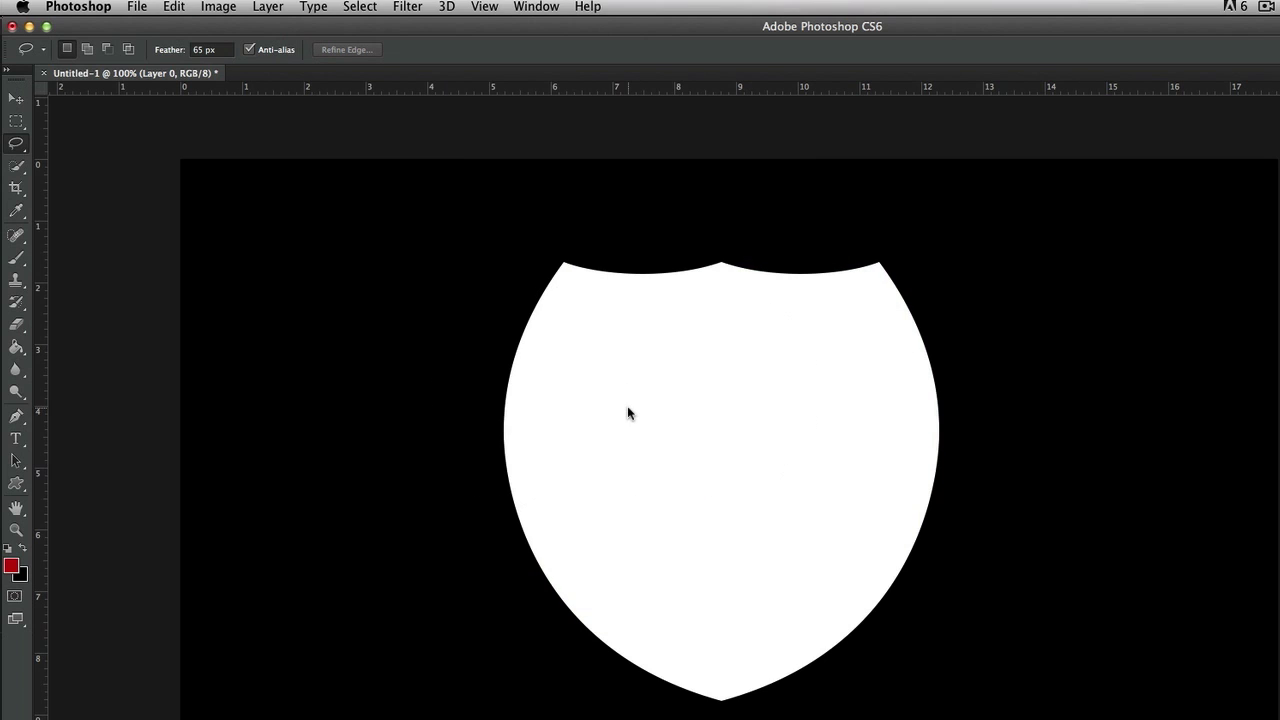
Switch to the Polygonal Lasso, draw a five-corner straight-edged selection, then clear it.
click(20, 147)
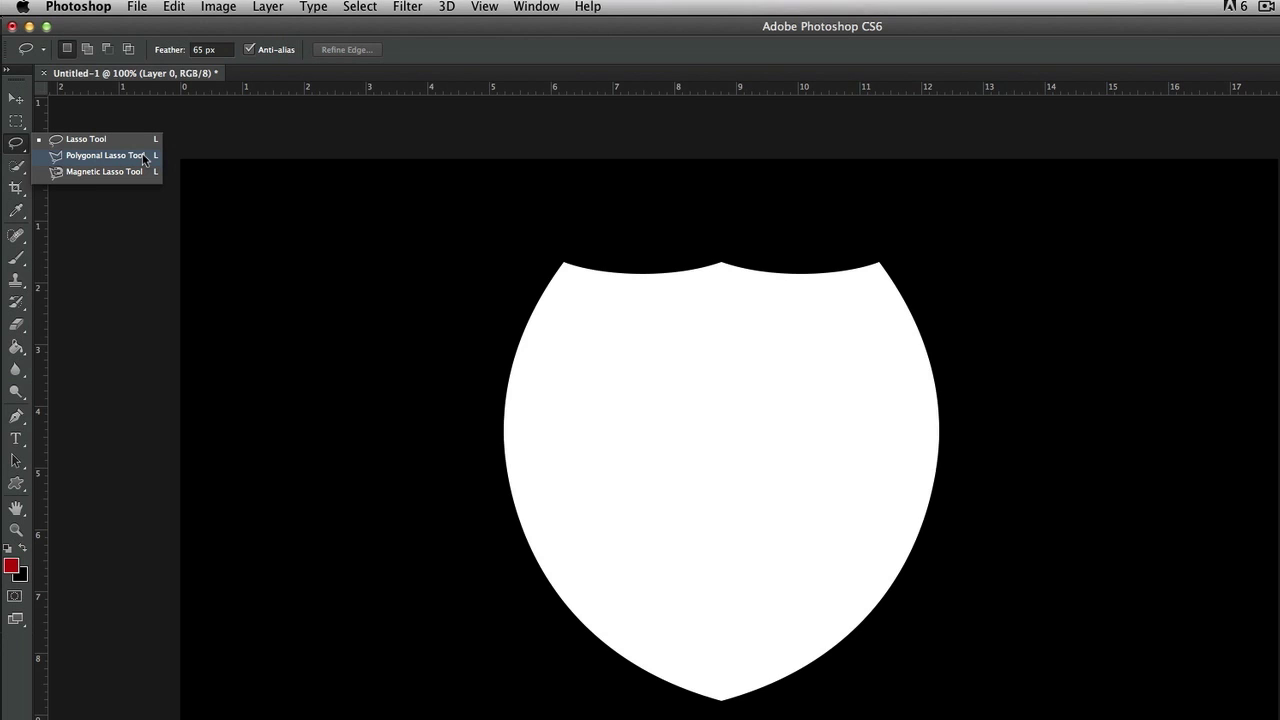
click(76, 157)
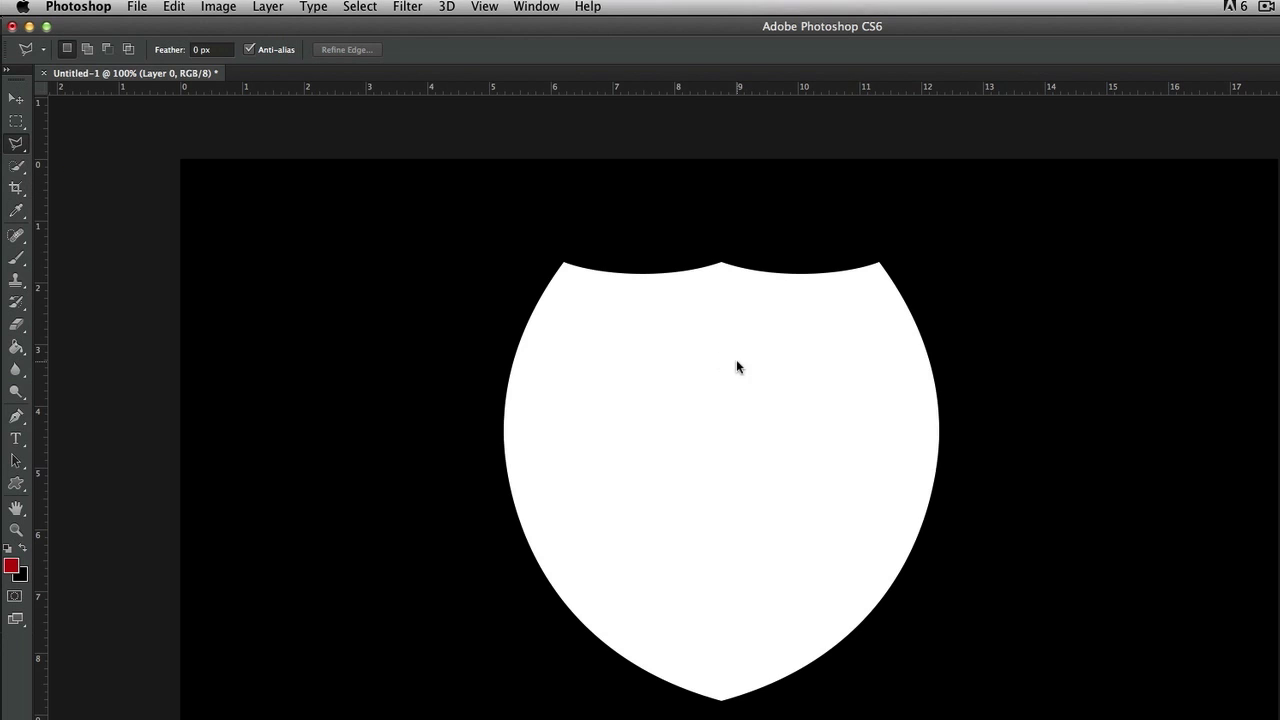
click(313, 258)
click(479, 258)
click(380, 411)
click(257, 413)
click(268, 297)
click(312, 259)
key(super+d)
Draw a four-corner polygonal selection from left of the shield to its top-left corner.
click(330, 308)
click(564, 264)
click(521, 340)
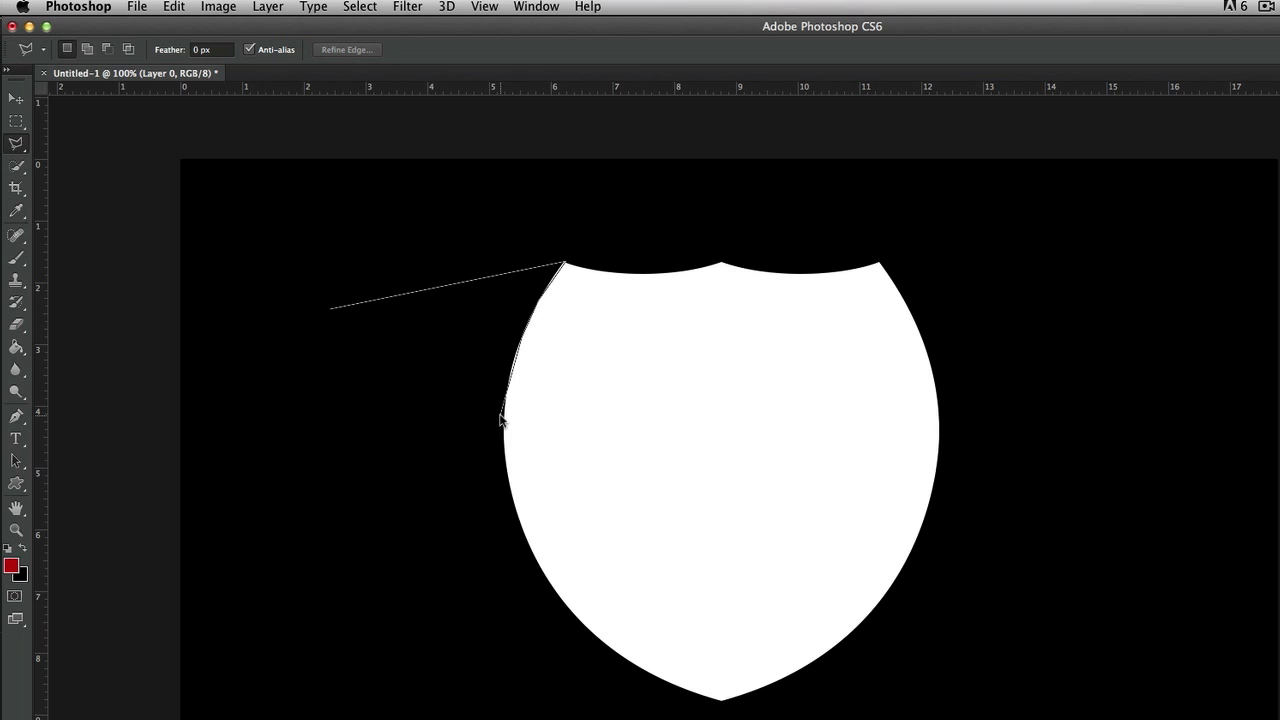
click(304, 375)
click(331, 310)
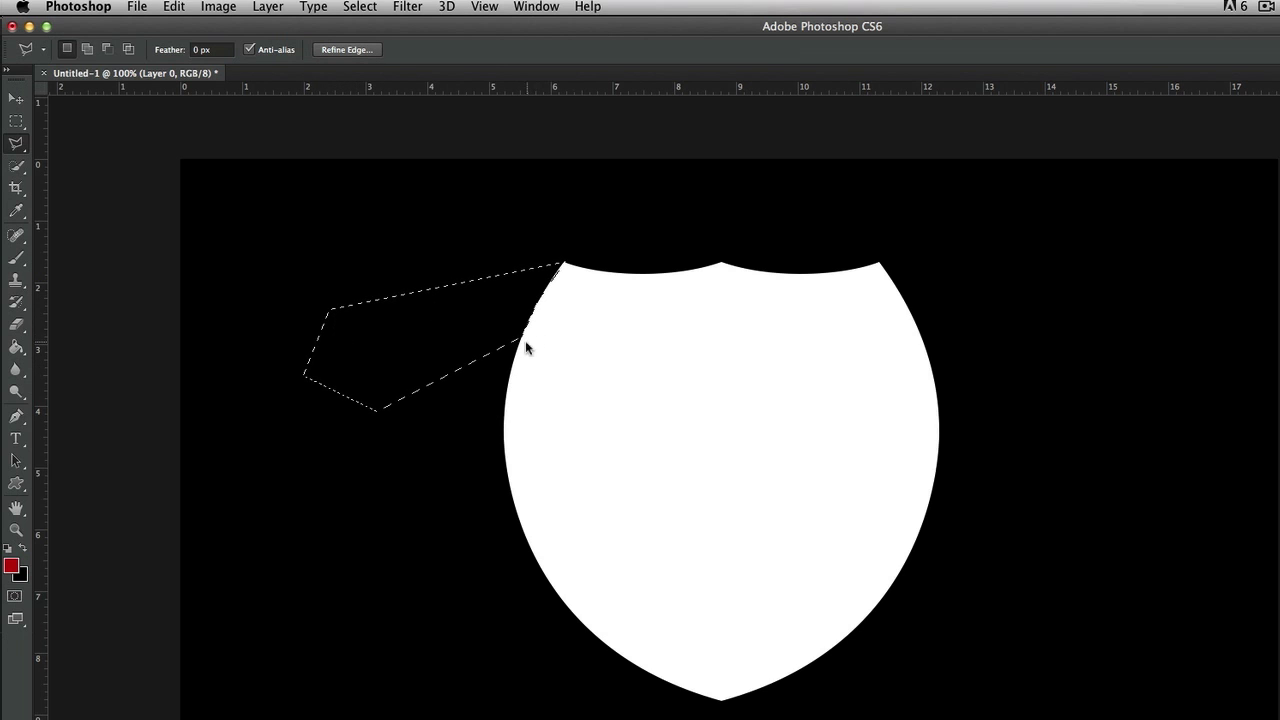
Shift-add a seven-corner area below to the selection, then clear the whole selection.
key(shift)
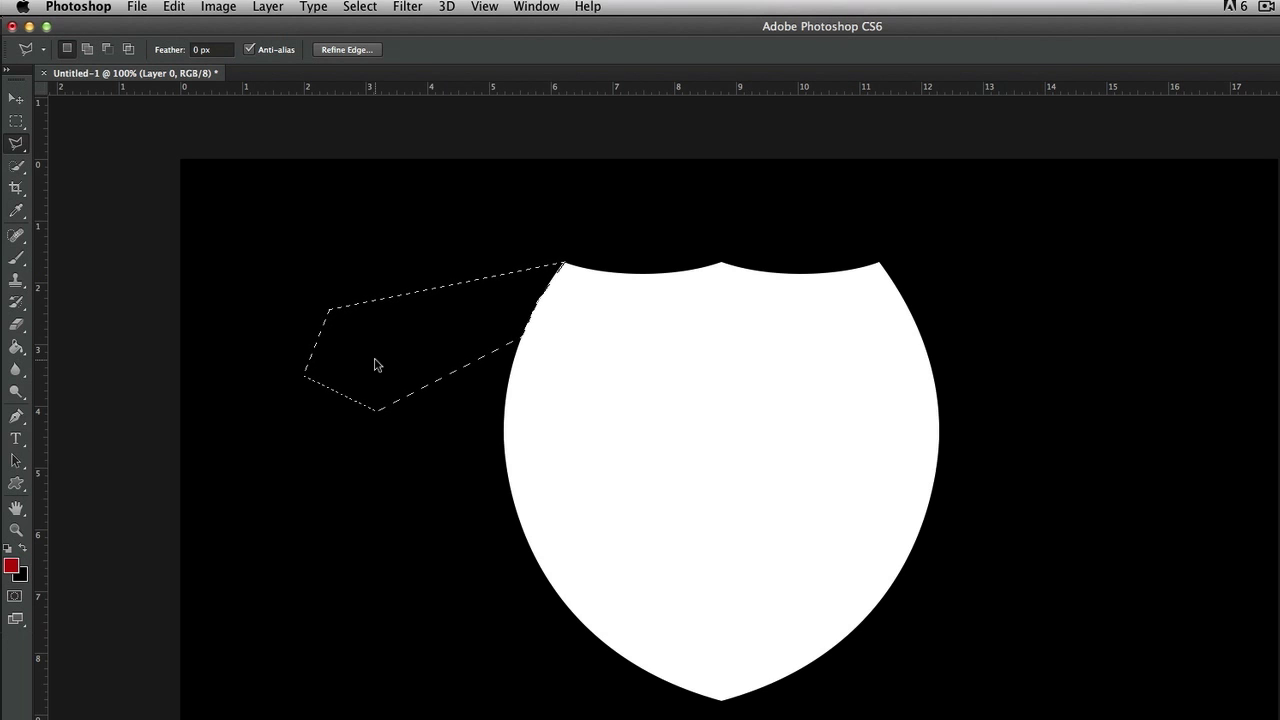
key(shift)
click(387, 470)
click(578, 506)
click(706, 427)
click(636, 363)
click(534, 378)
click(497, 349)
click(375, 370)
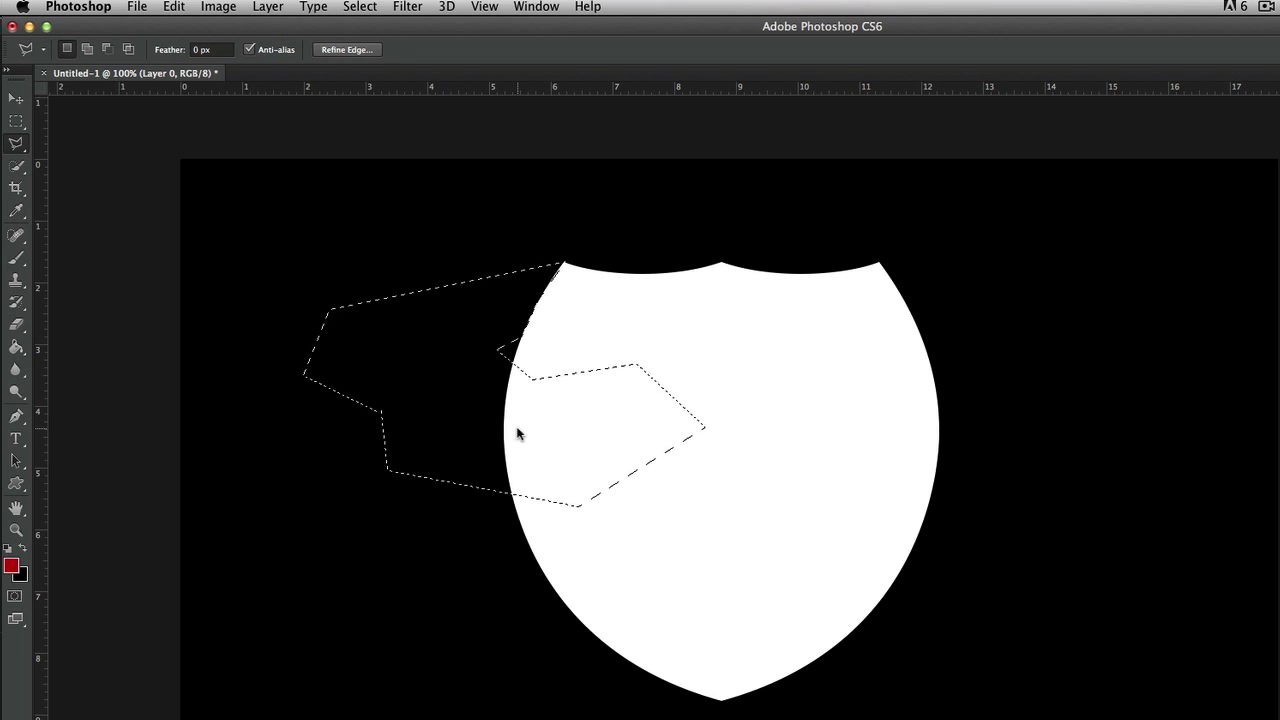
key(super+d)
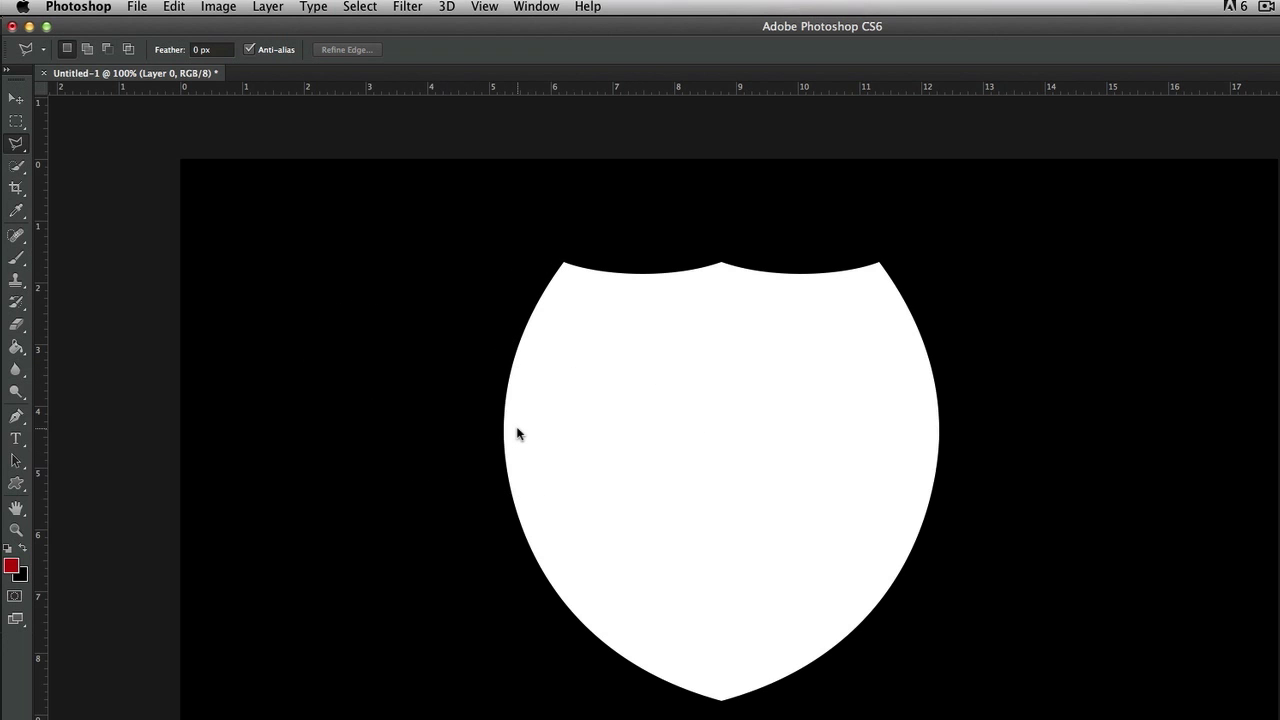
Switch to the Magnetic Lasso and trace a first outline around the shield.
click(17, 145)
click(86, 171)
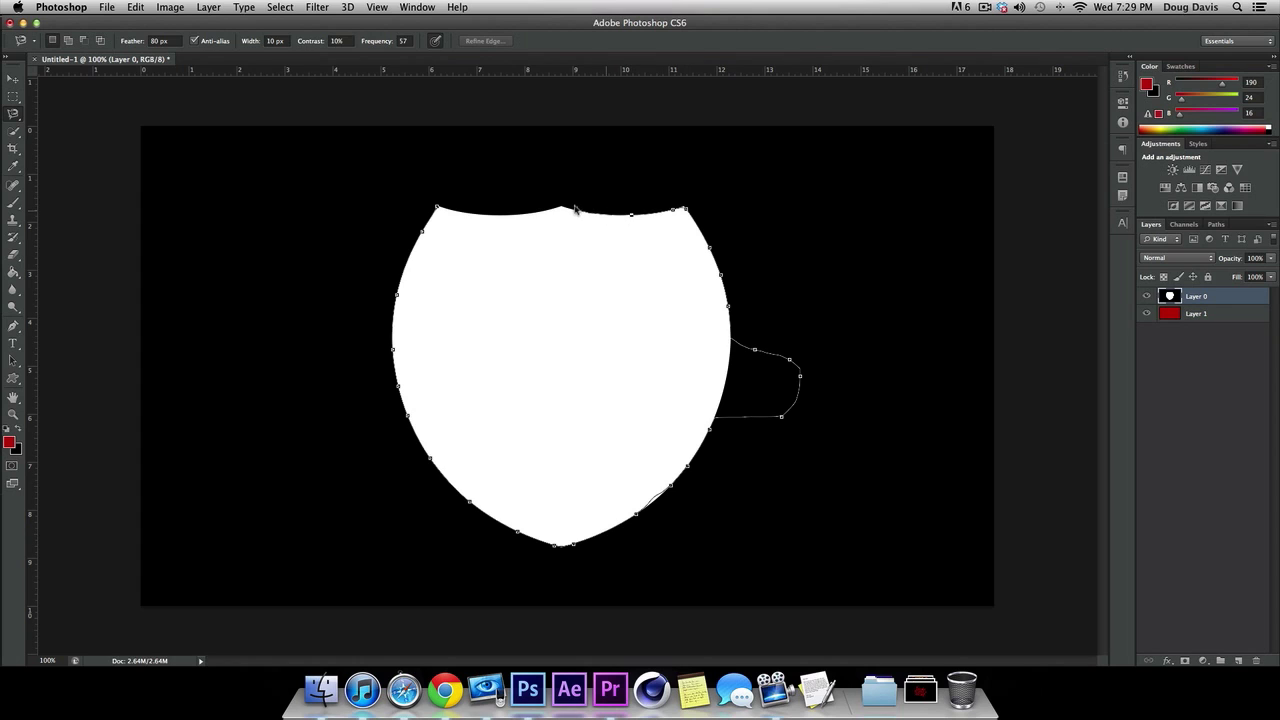
click(437, 207)
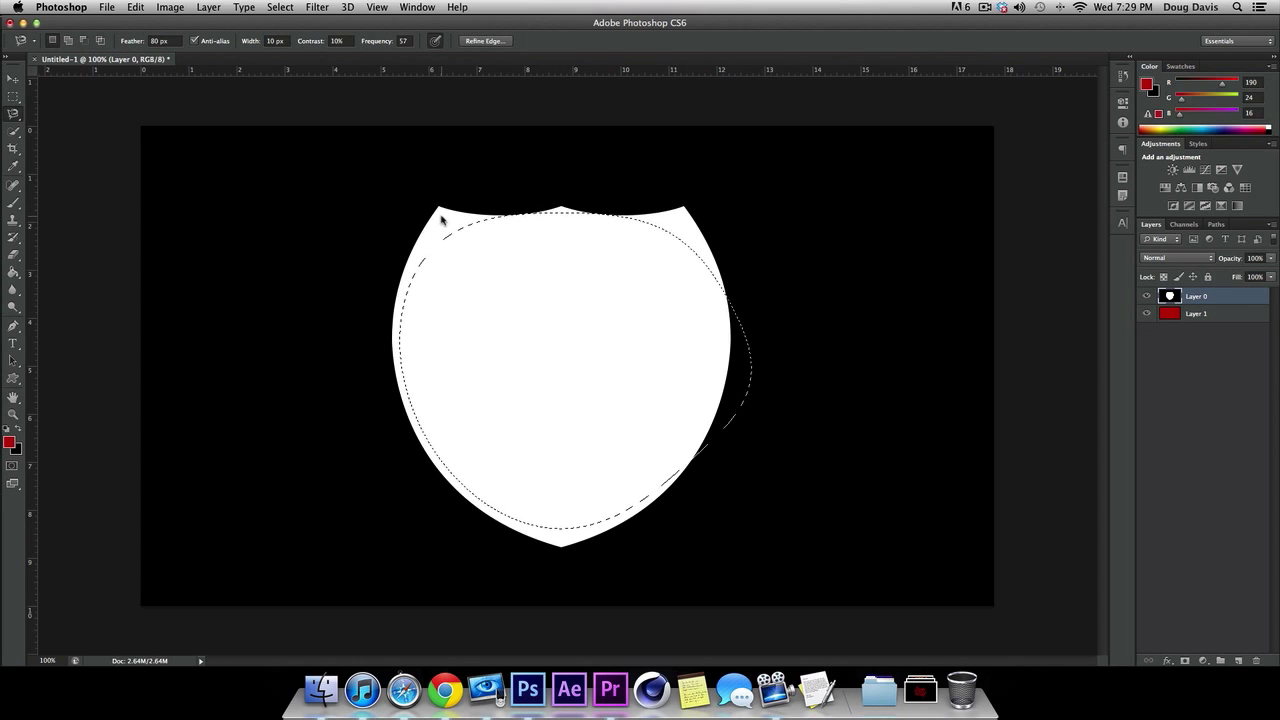
Set feather to 0 px, deselect, and start a new trace at the shield's top-left corner.
click(158, 40)
text(0)
key(Return)
key(super+d)
click(434, 205)
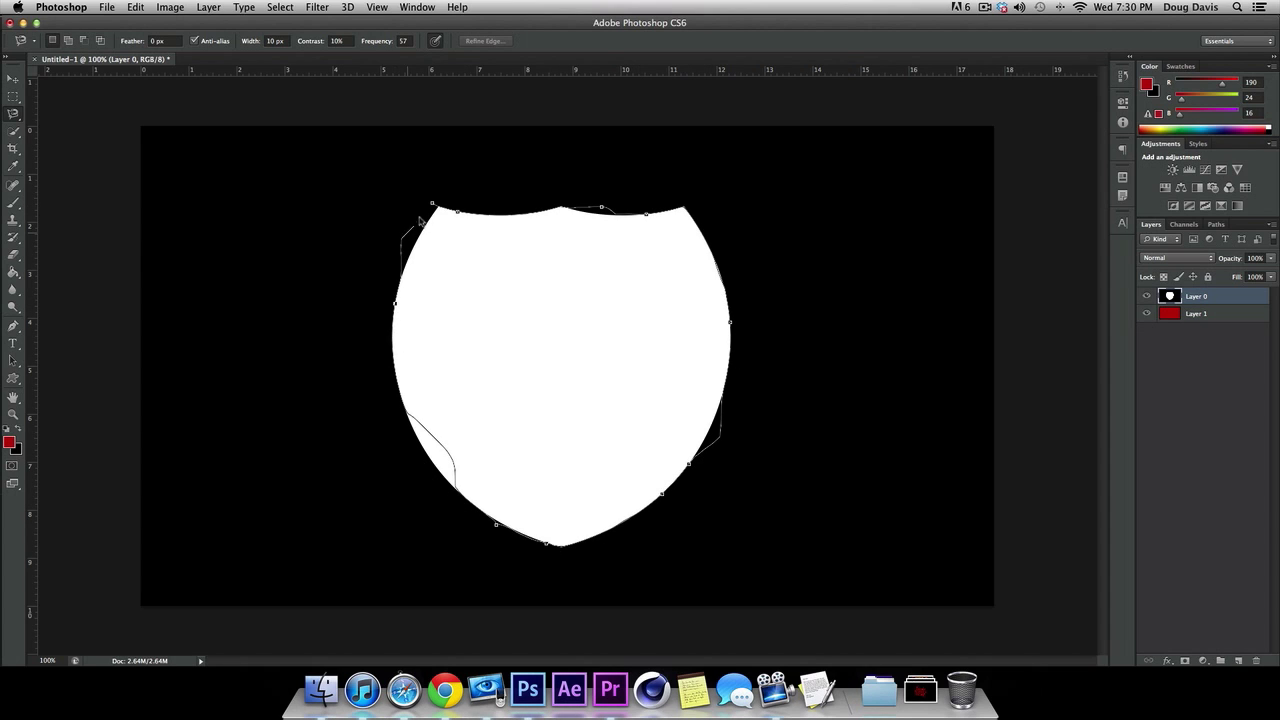
Close the magnetic trace around the shield, slide the shield right to reveal the red layer, then undo.
click(433, 206)
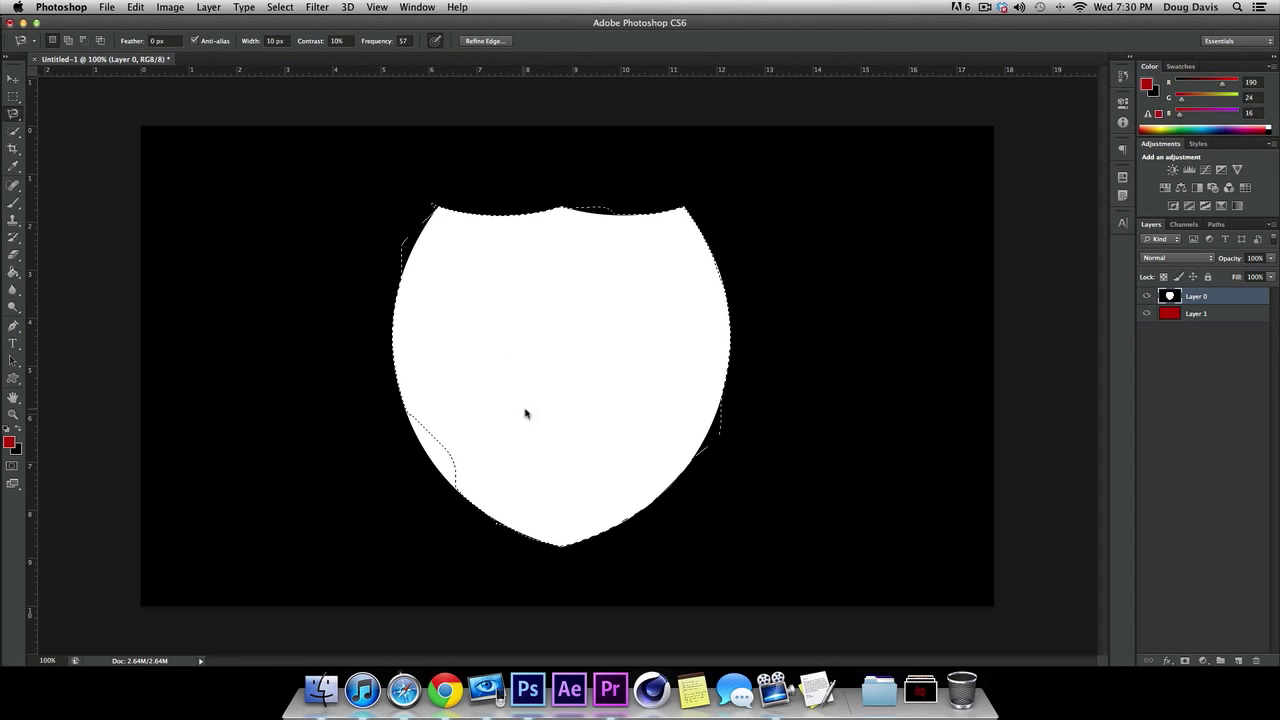
key(v)
drag(685, 389, 791, 386)
key(super+z)
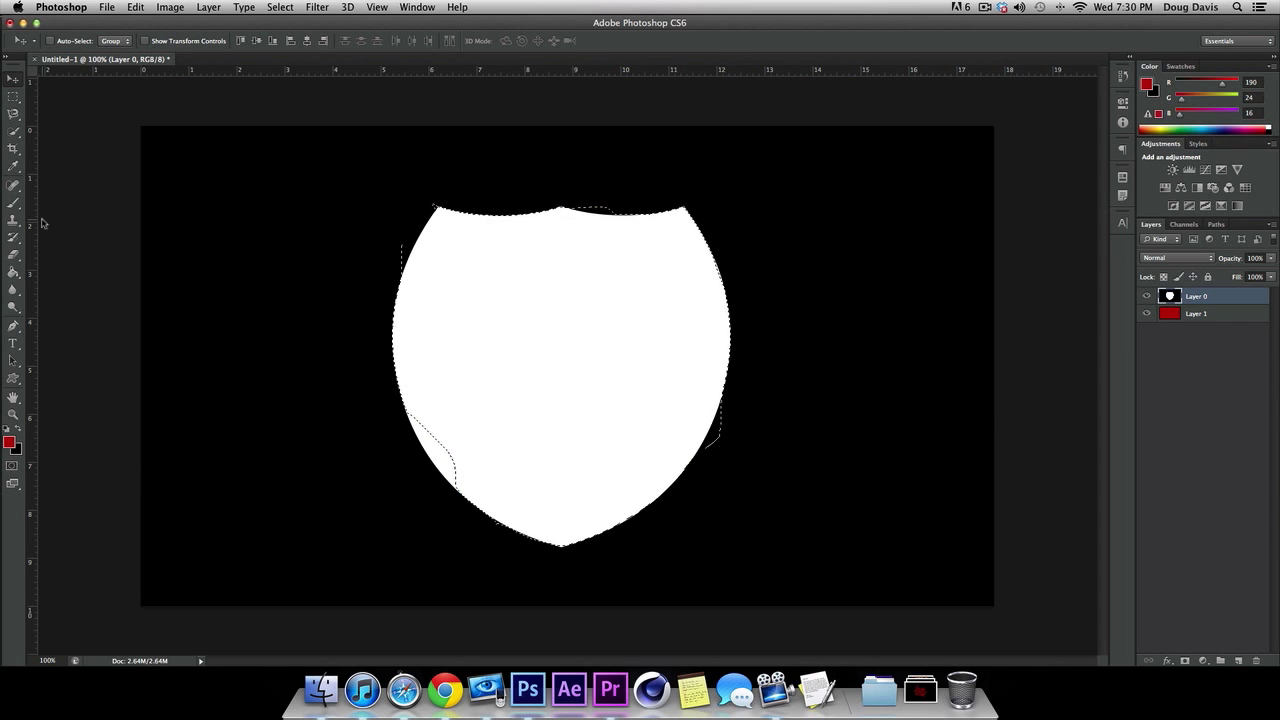
key(l)
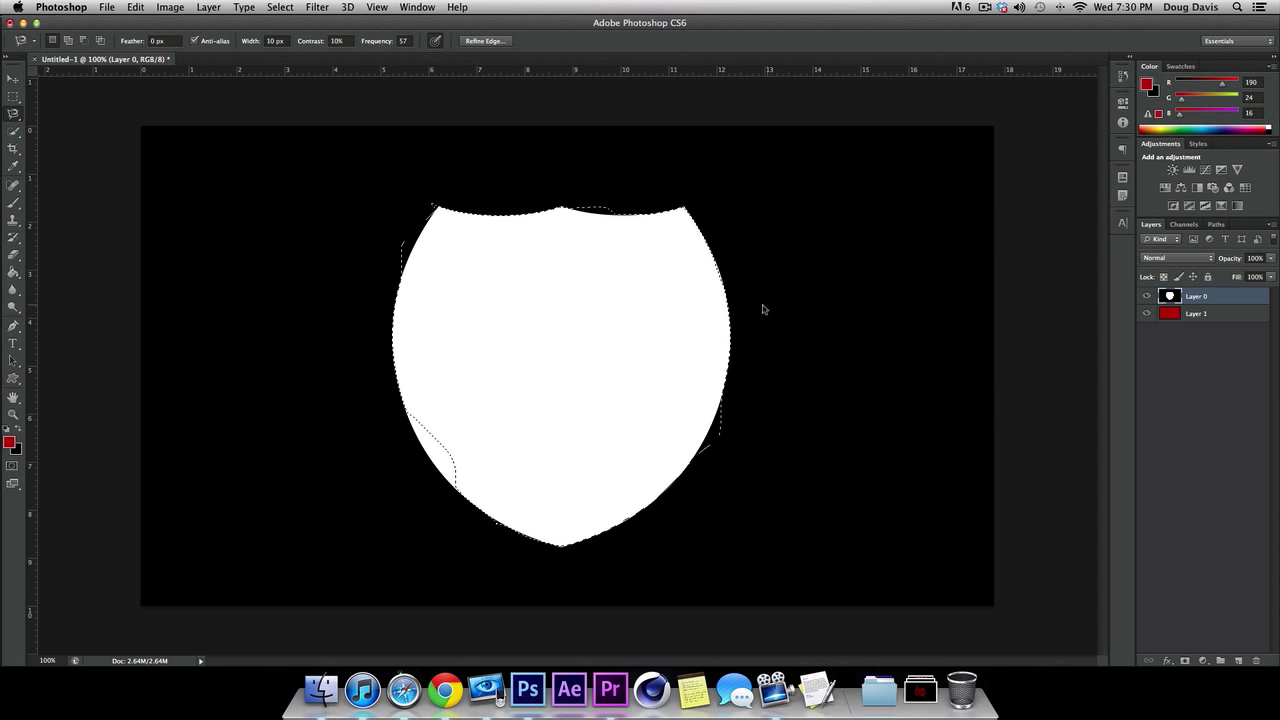
Fill the selected shield green, then undo the fill and deselect.
right_click(613, 326)
click(678, 498)
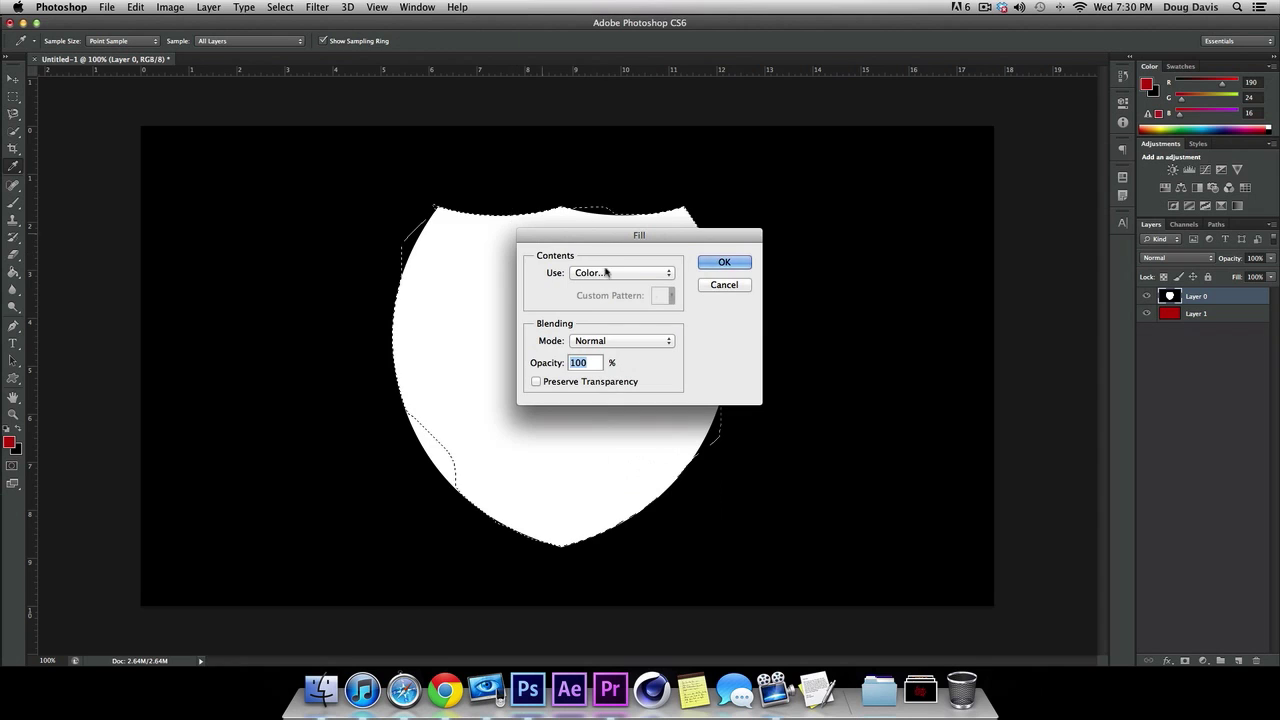
click(725, 264)
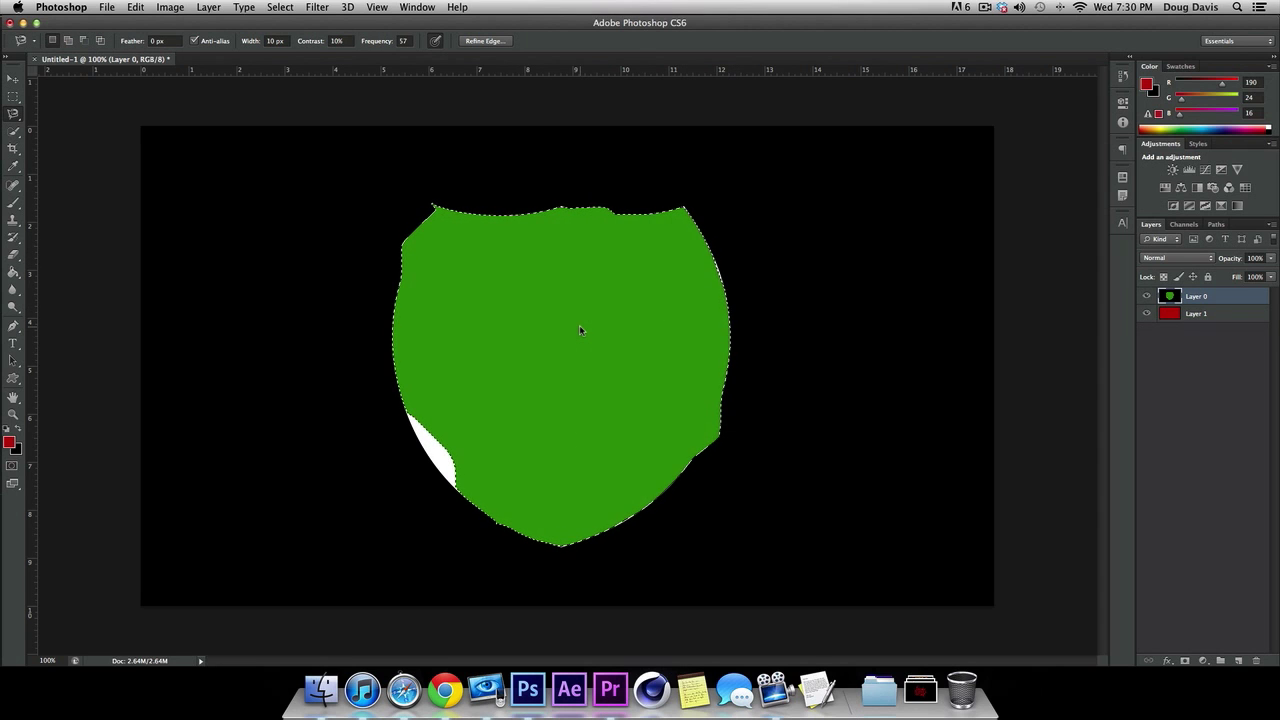
key(super+BackSpace)
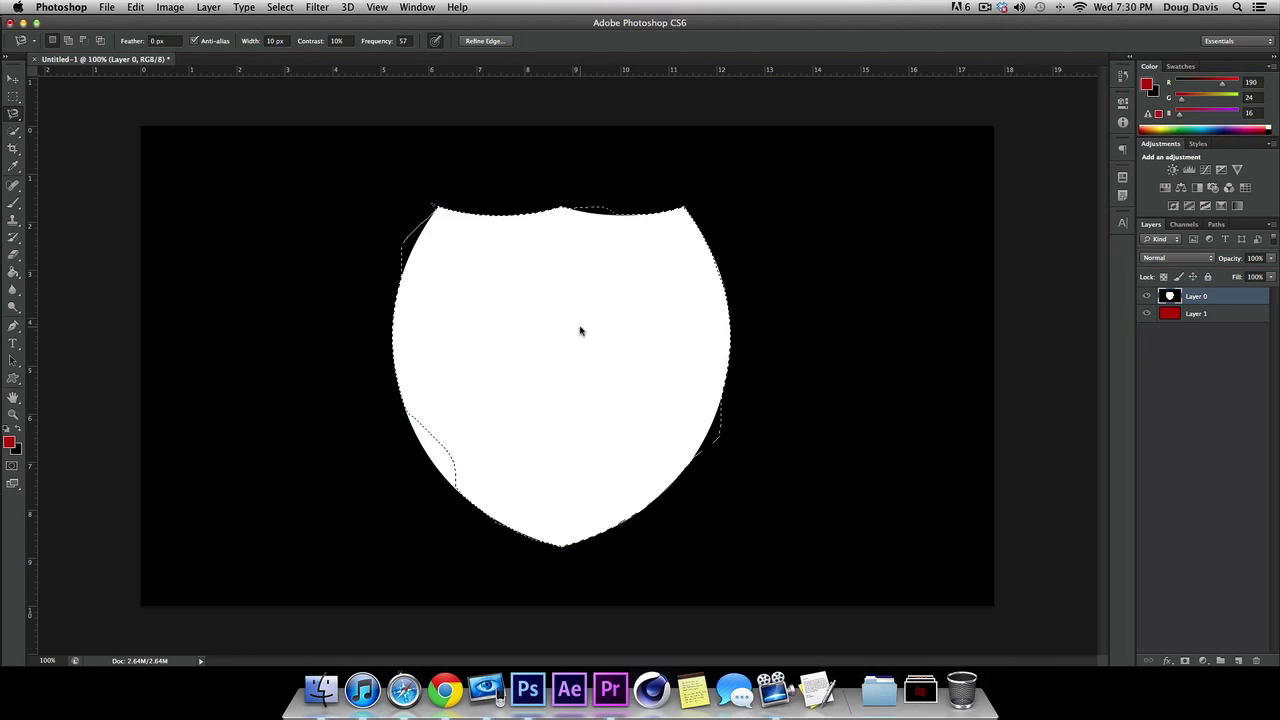
key(super+d)
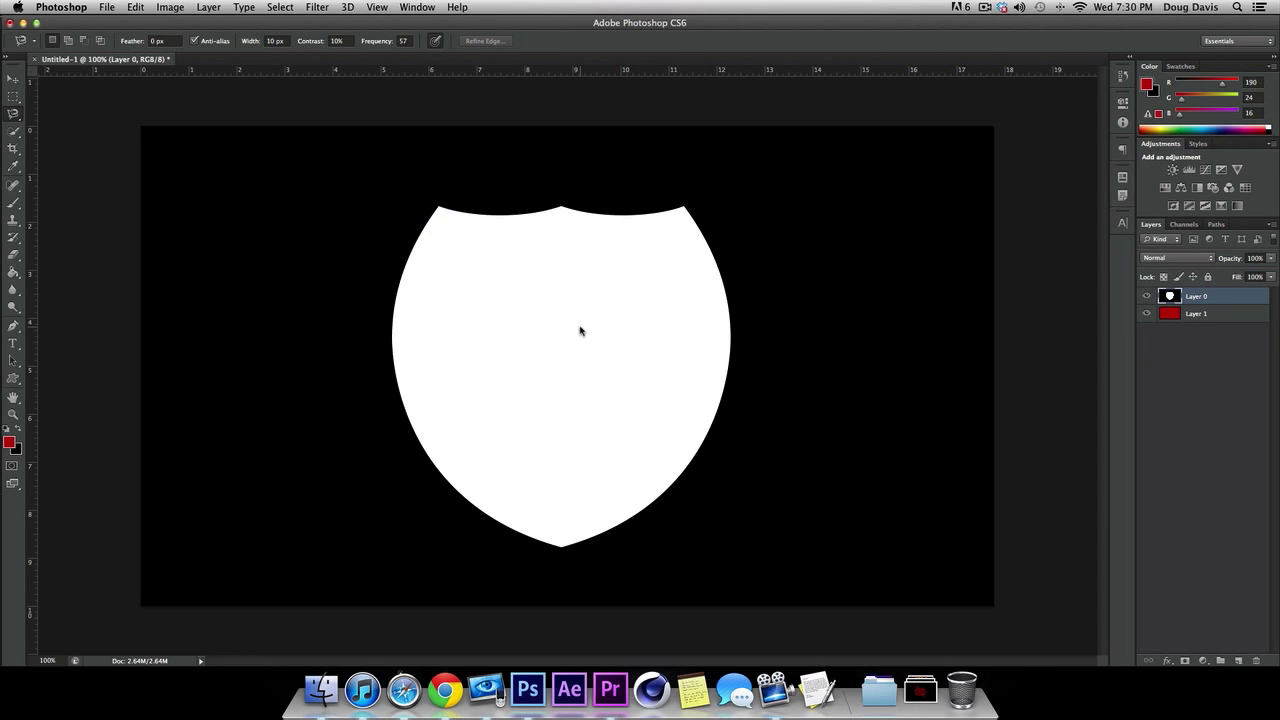